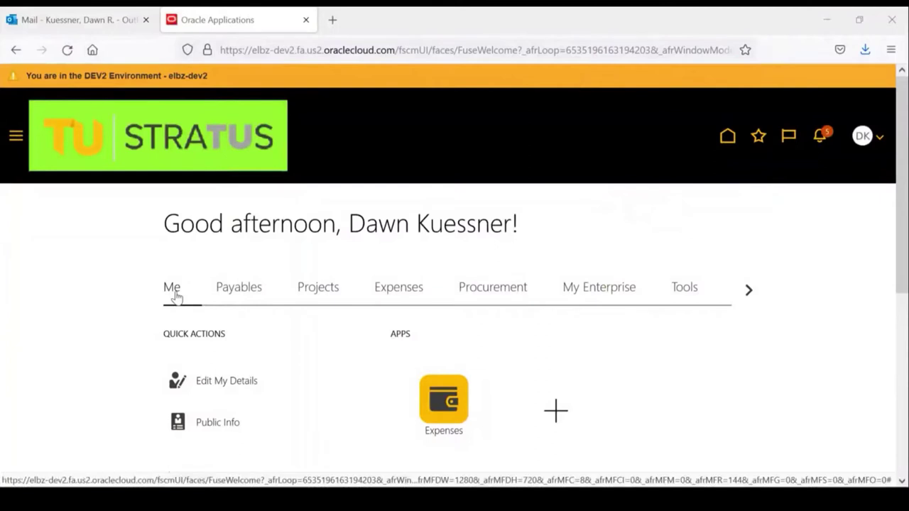
# Open the Expenses app and review the list of existing travel authorizations.
pyautogui.click(441, 411)
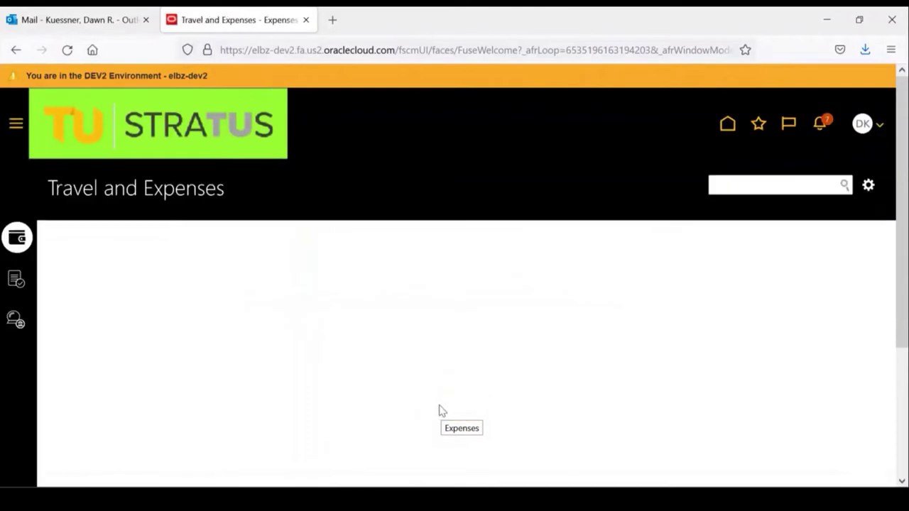
pyautogui.click(14, 323)
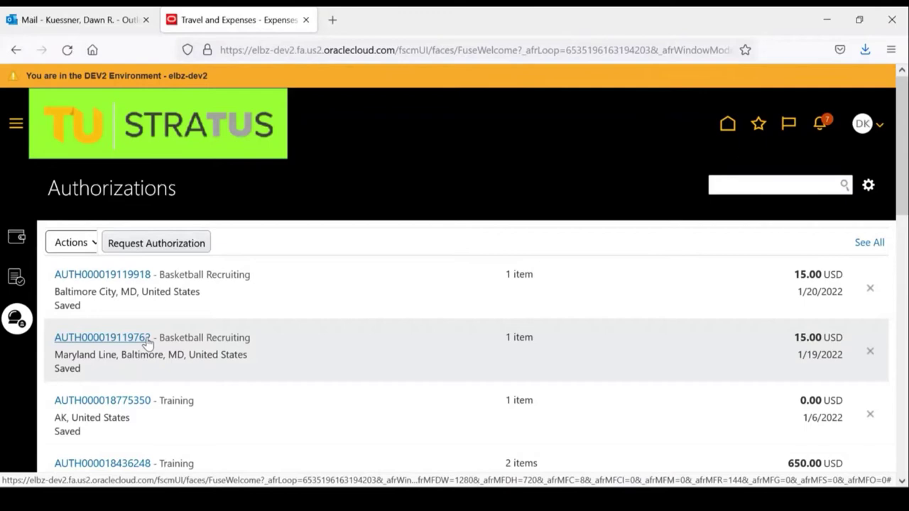
pyautogui.scroll(-6, 148, 343)
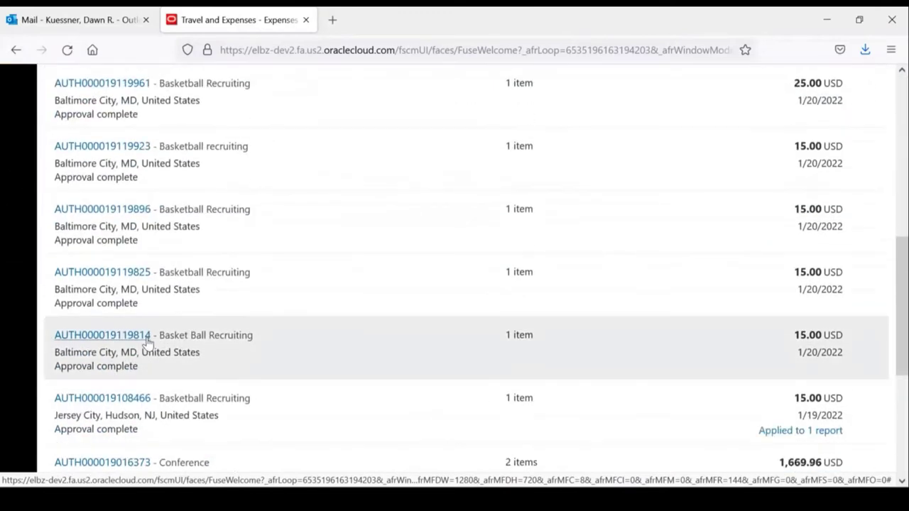
pyautogui.scroll(5, 148, 343)
pyautogui.scroll(1, 148, 343)
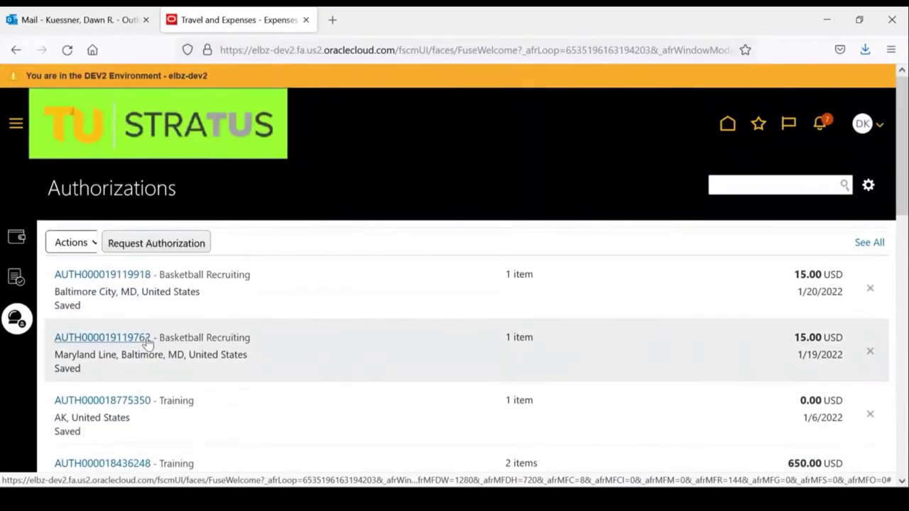
# Start a new authorization with purpose Basketball Recruiting and location Baltimore City, MD.
pyautogui.click(160, 247)
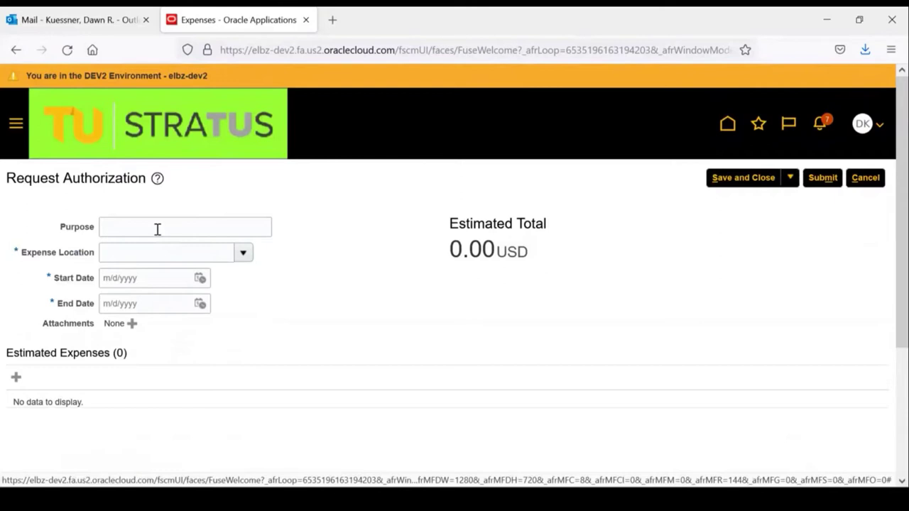
pyautogui.click(158, 228)
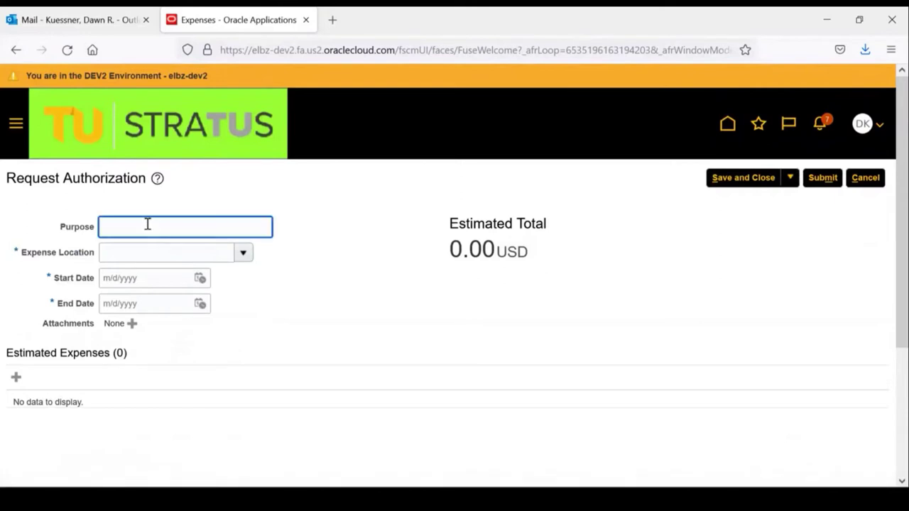
pyautogui.write('Basketball Recruiting')
pyautogui.click(242, 253)
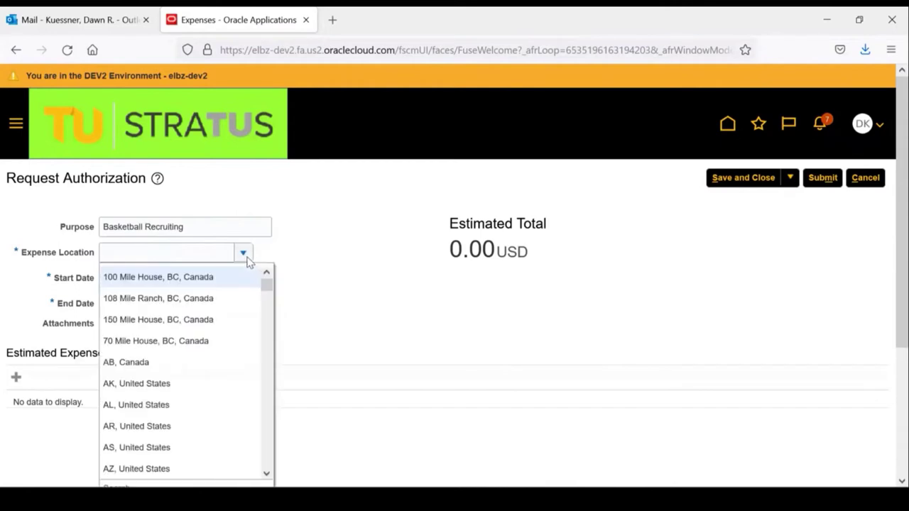
pyautogui.click(140, 255)
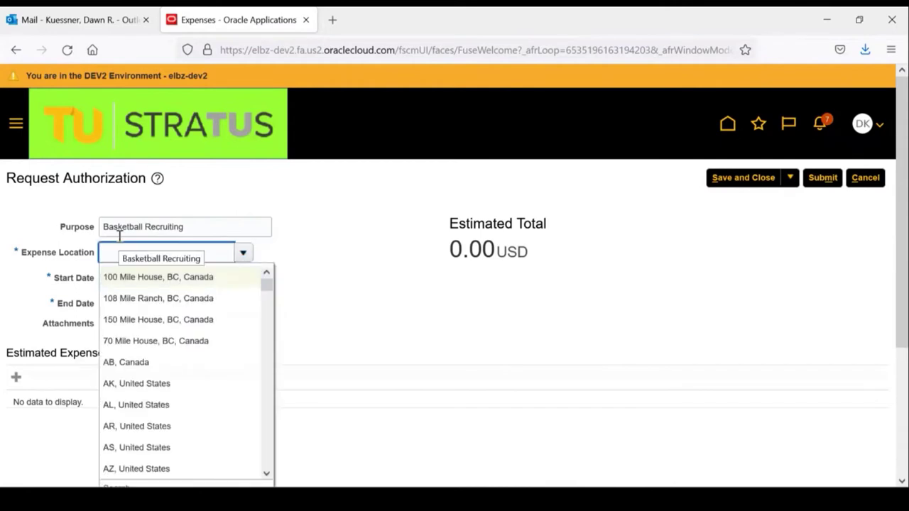
pyautogui.write('Baltimore')
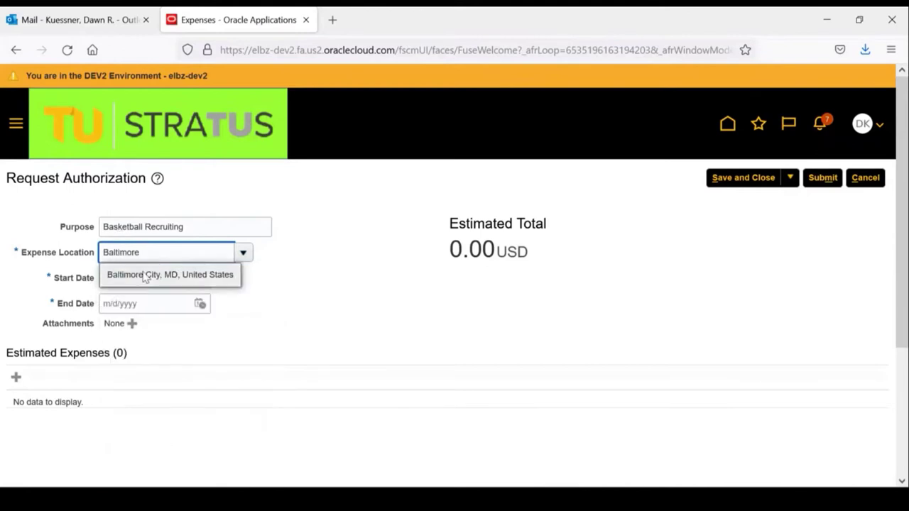
pyautogui.click(144, 274)
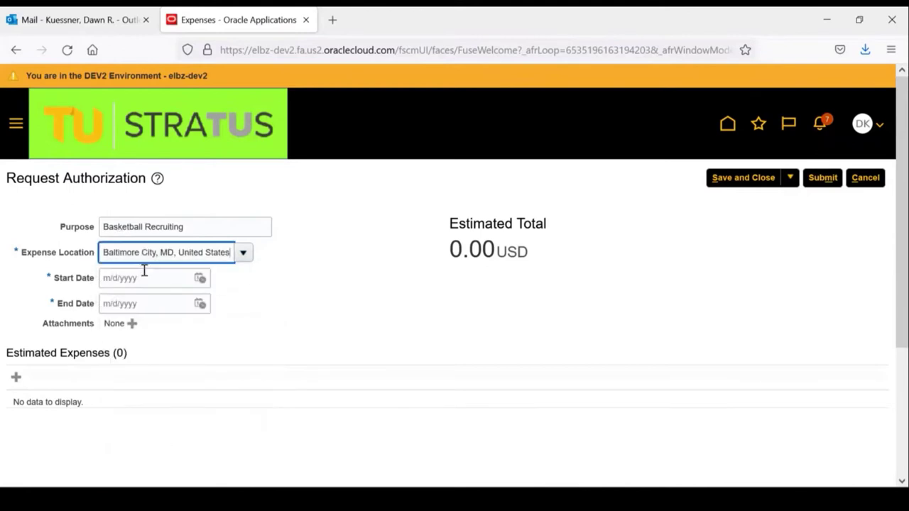
# Set the trip dates from 1/17/2022 to 1/18/2022.
pyautogui.click(191, 282)
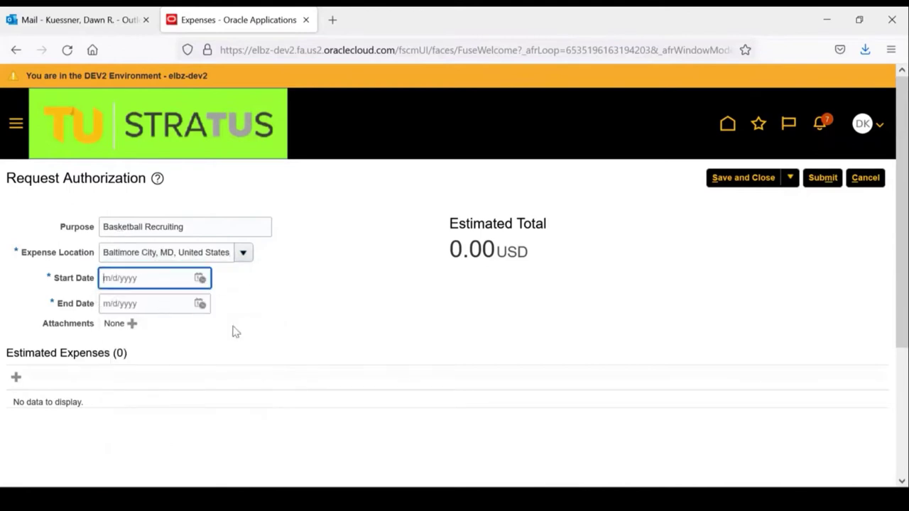
pyautogui.click(199, 279)
pyautogui.click(240, 407)
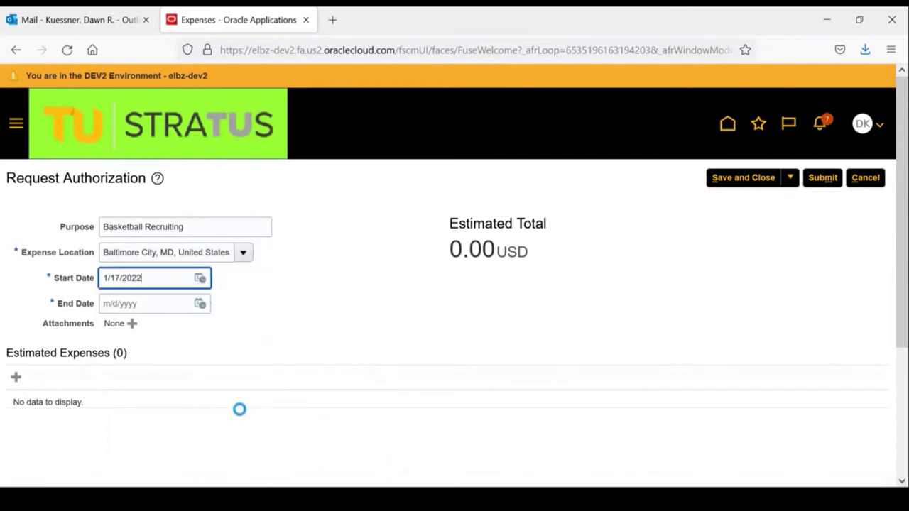
pyautogui.click(200, 305)
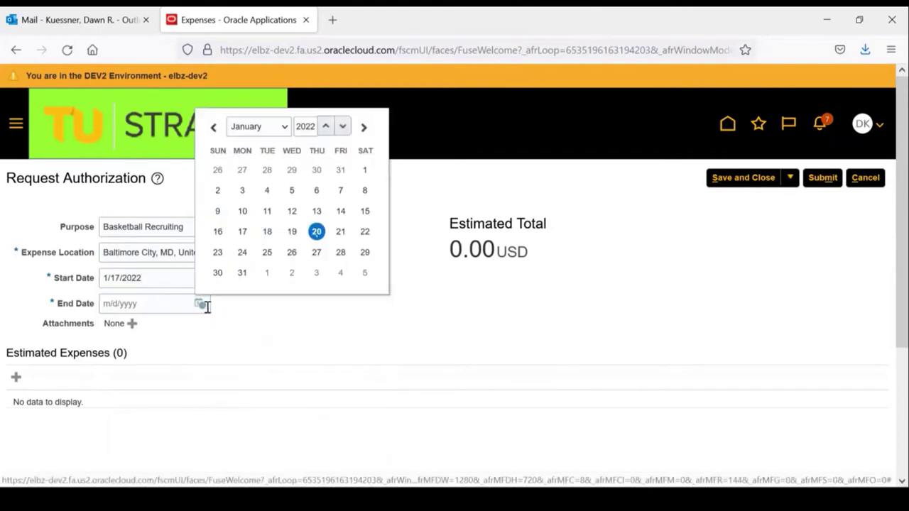
pyautogui.click(266, 232)
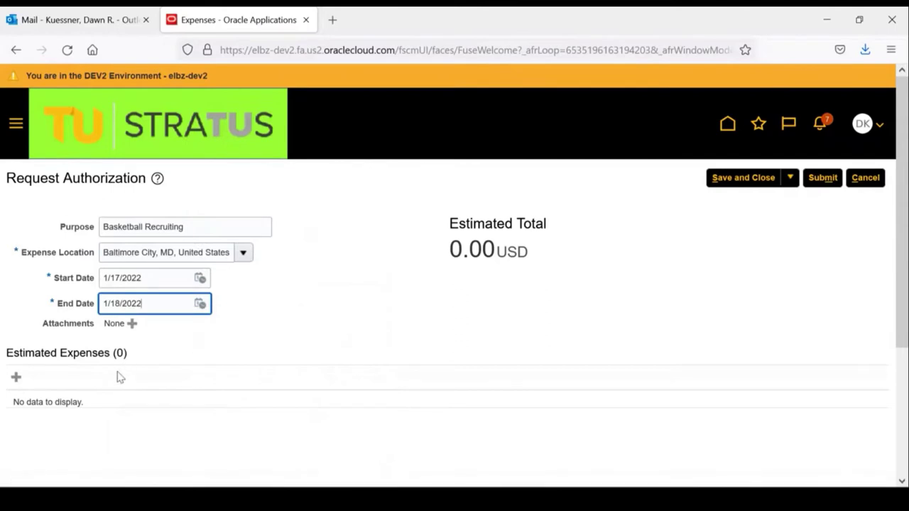
# Add an estimated expense using the In State Travel template, type Parking, amount 25.00 USD.
pyautogui.click(16, 382)
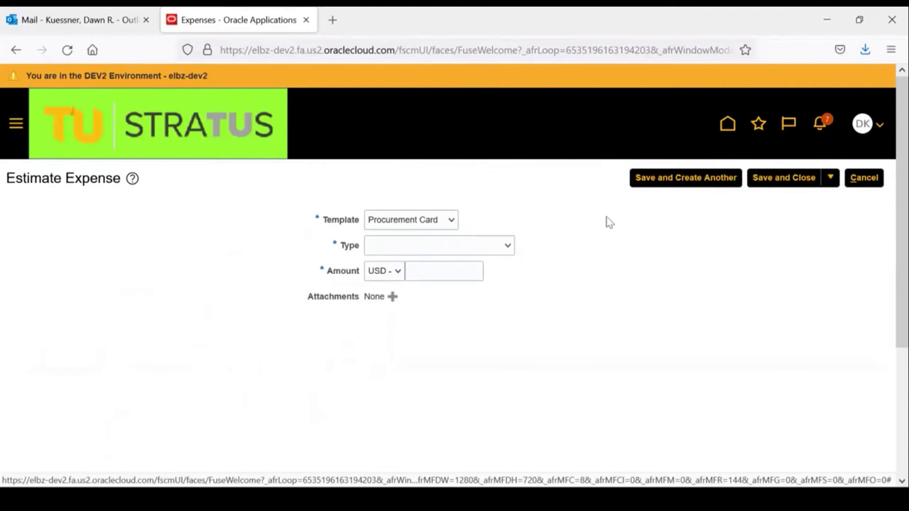
pyautogui.click(407, 223)
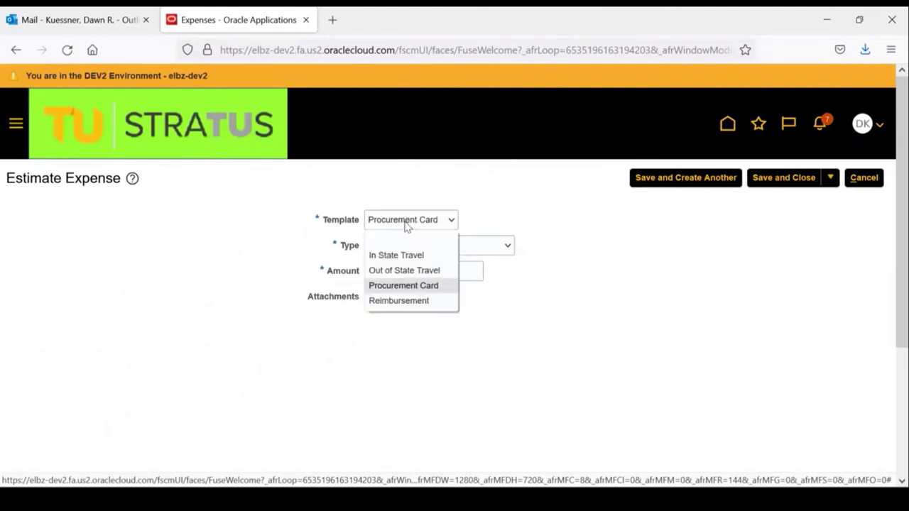
pyautogui.click(420, 256)
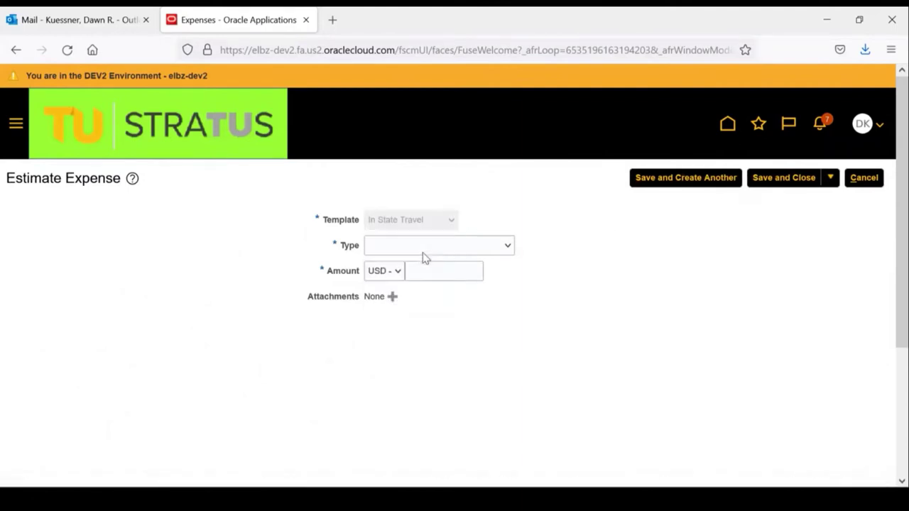
pyautogui.click(468, 246)
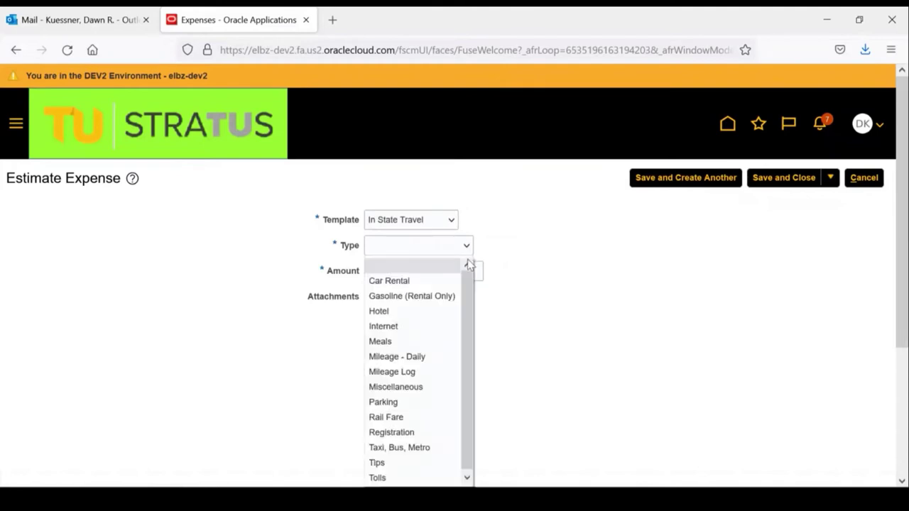
pyautogui.click(425, 403)
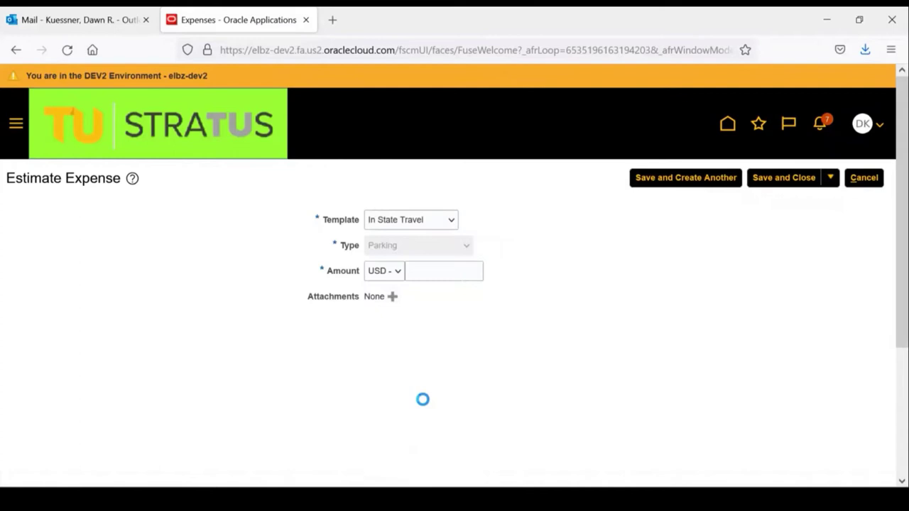
pyautogui.click(451, 270)
pyautogui.write('25')
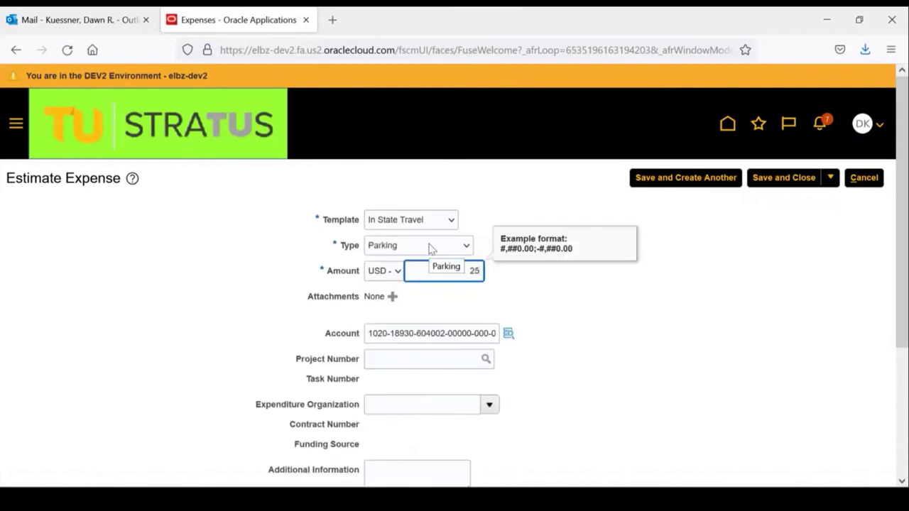
pyautogui.write('.00')
pyautogui.click(505, 300)
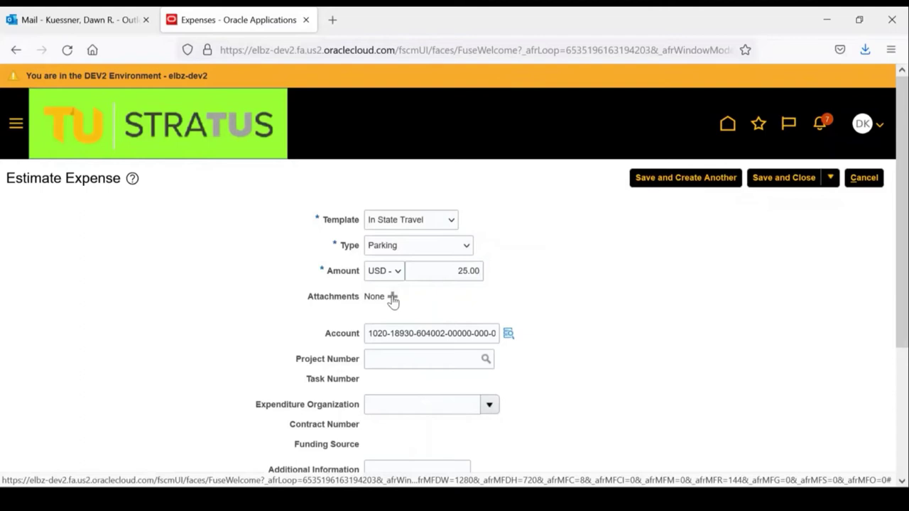
# Upload Brochure.htm from the computer as an attachment on the parking estimate.
pyautogui.click(393, 297)
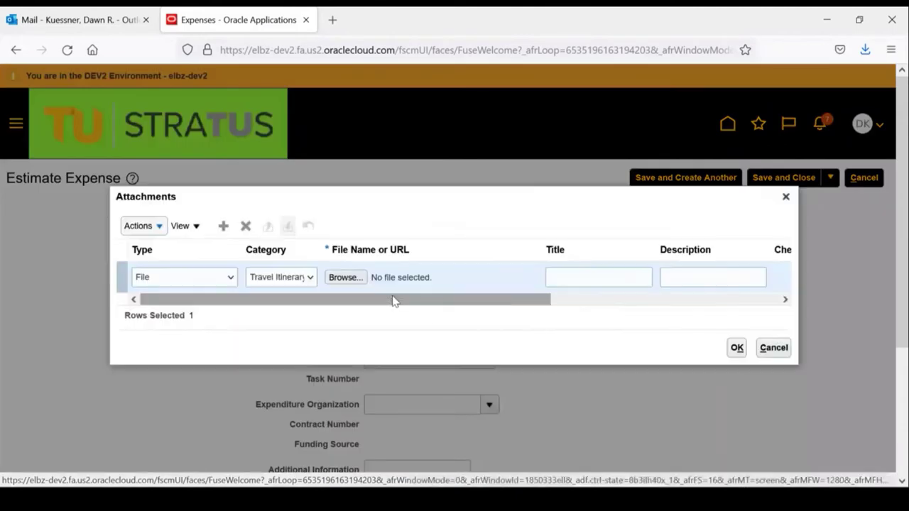
pyautogui.click(345, 281)
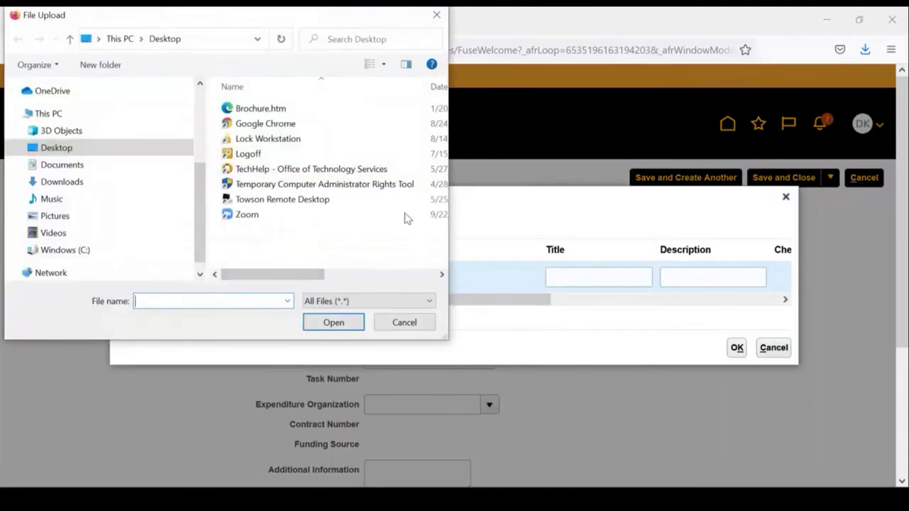
pyautogui.doubleClick(272, 110)
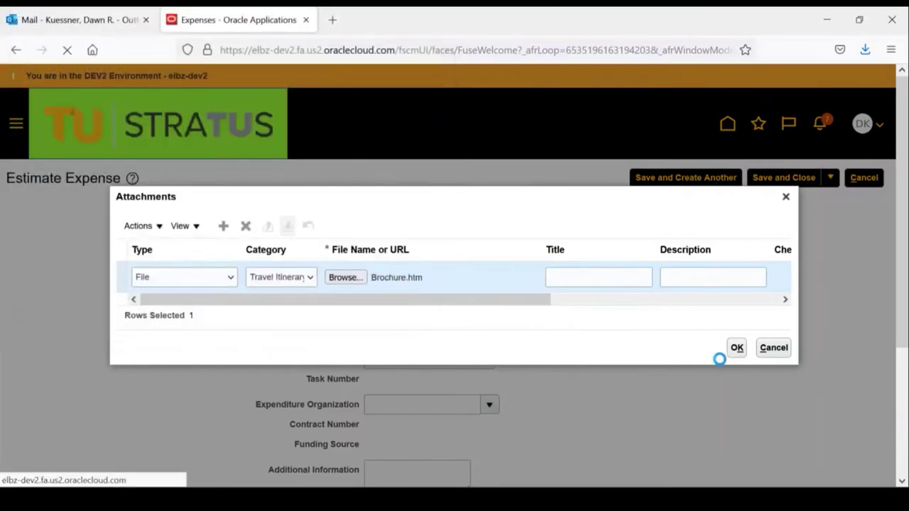
pyautogui.click(742, 354)
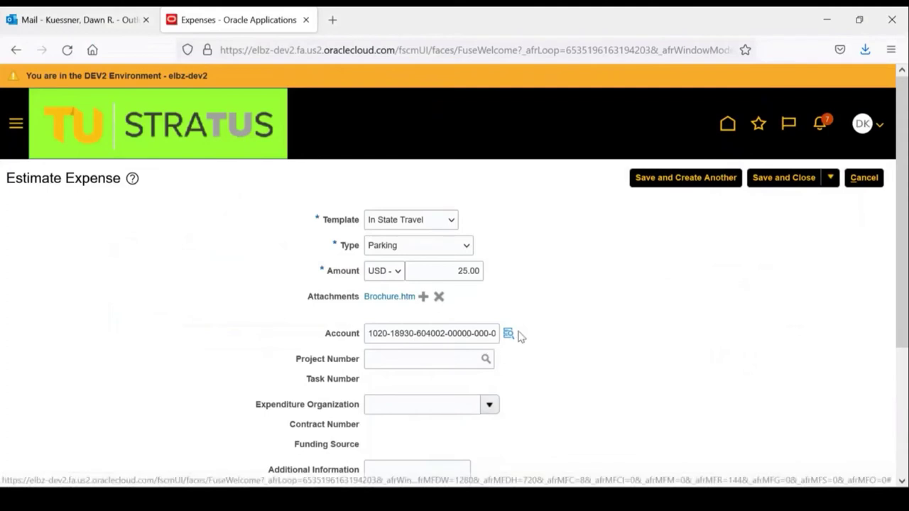
pyautogui.moveTo(502, 340)
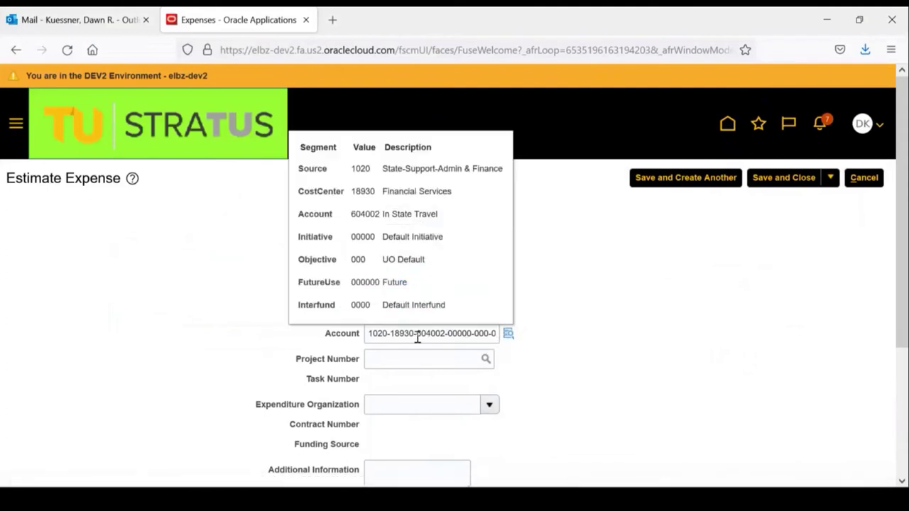
pyautogui.click(508, 333)
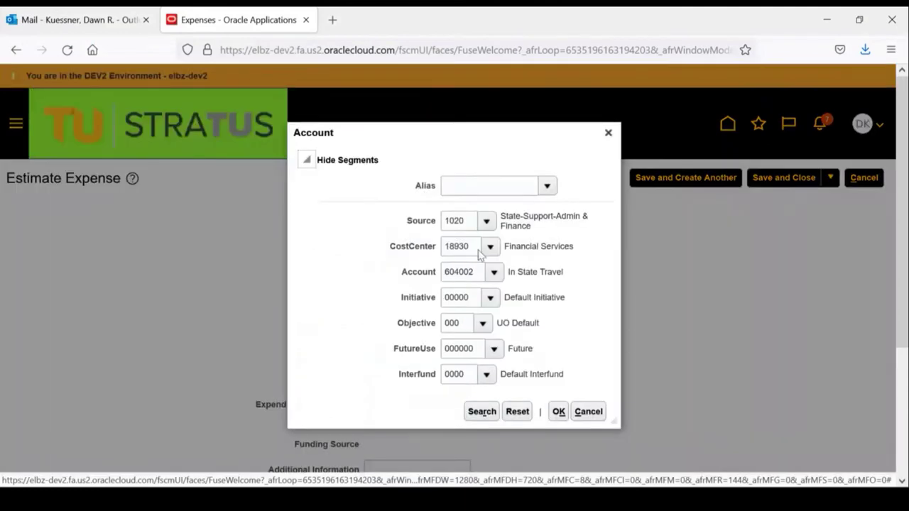
pyautogui.click(588, 412)
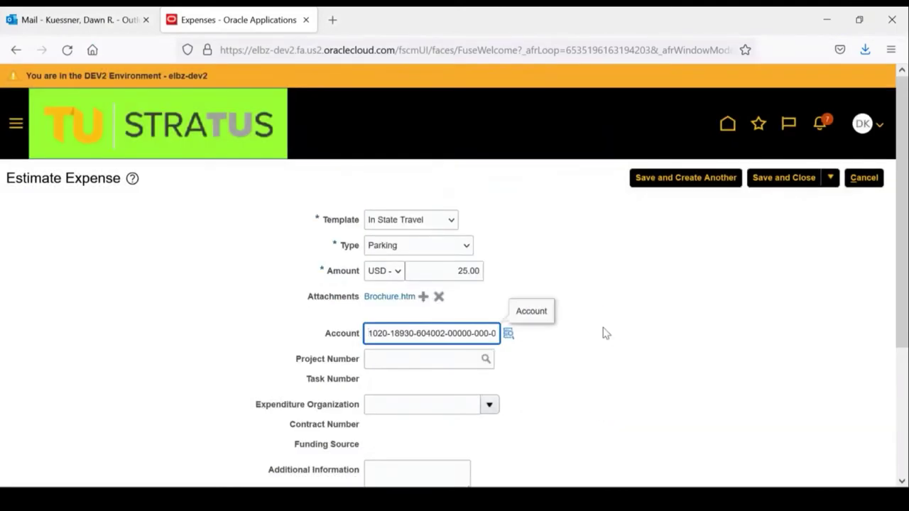
pyautogui.scroll(-2, 605, 333)
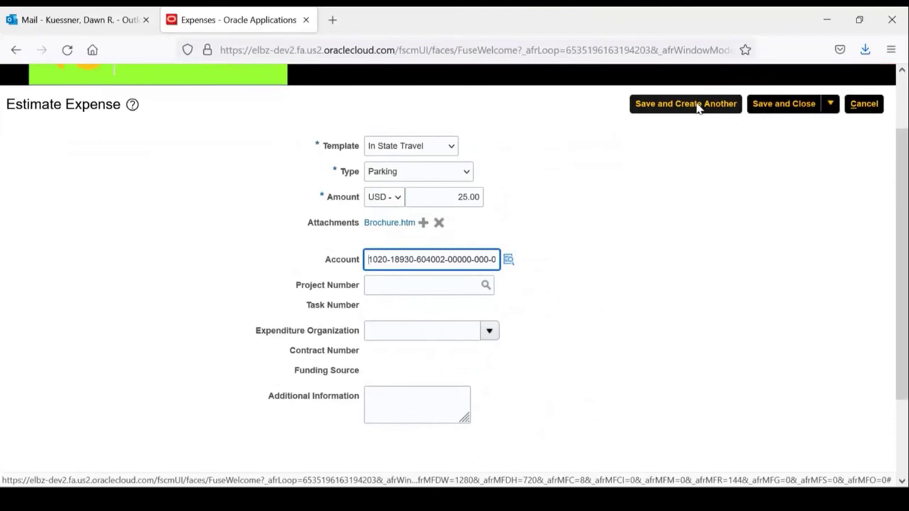
# Save the 25.00 USD parking estimate and submit the Basketball Recruiting authorization for approval.
pyautogui.click(760, 111)
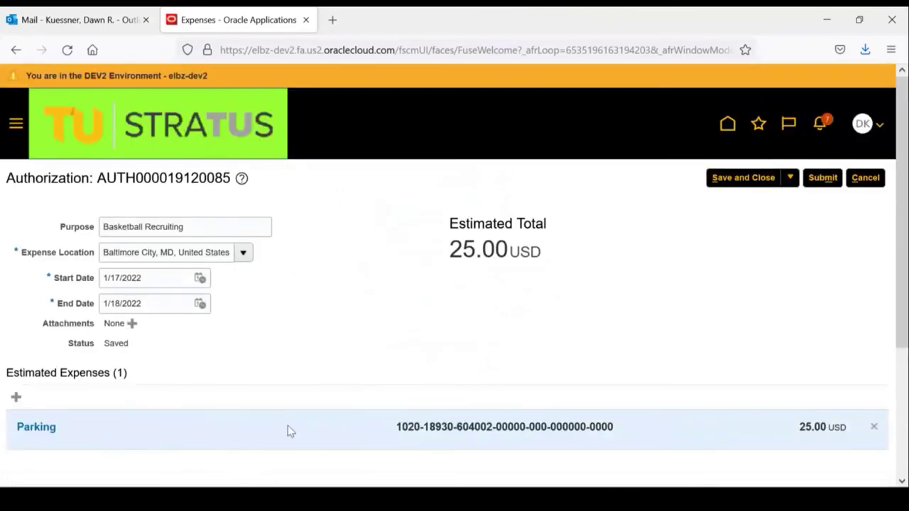
pyautogui.moveTo(559, 426)
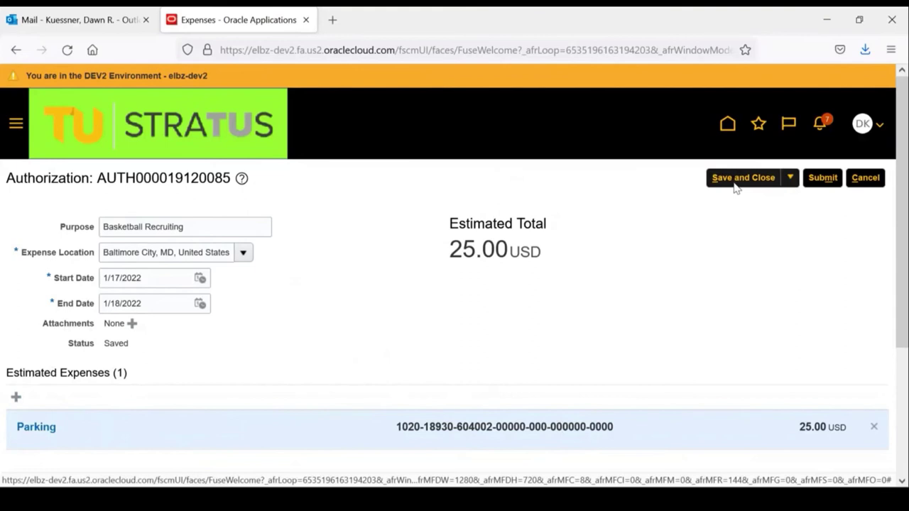
pyautogui.click(828, 184)
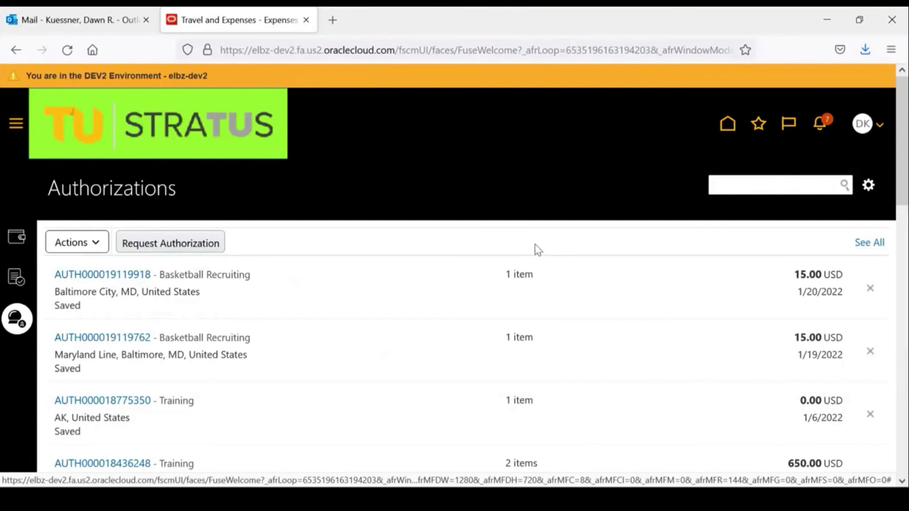
# Show the notifications listing the approved 15.00 USD and 25.00 USD authorizations.
pyautogui.click(827, 124)
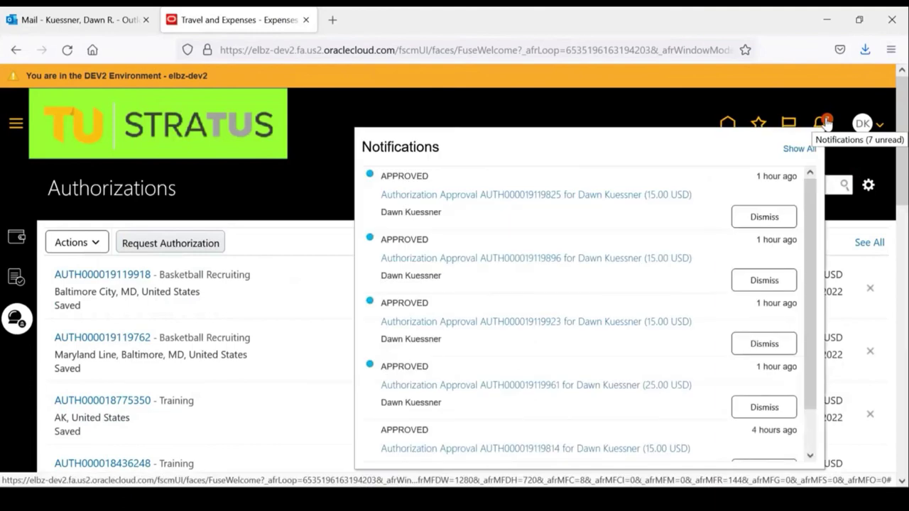